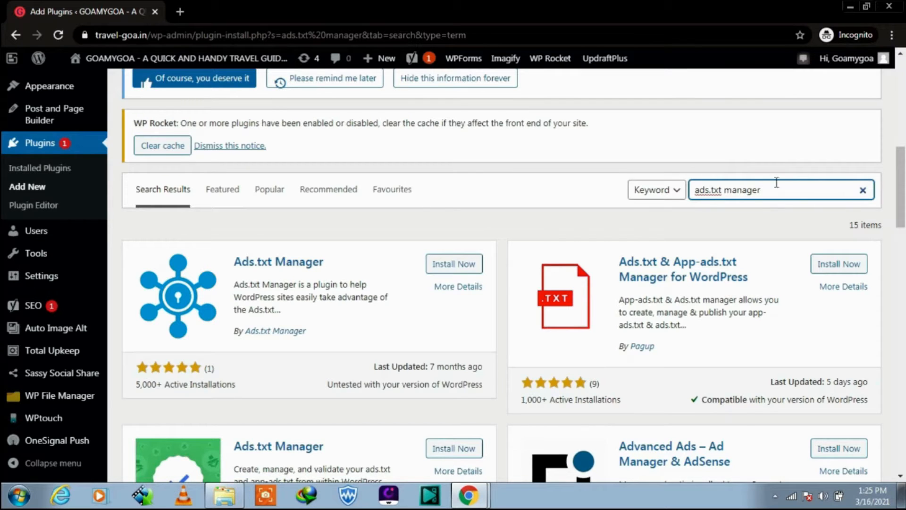
- Install and activate the Ads.txt Manager plugin by 10up from the plugin search results
{"action": "left_click_drag", "start_coordinate": [902, 166], "coordinate": [902, 200]}
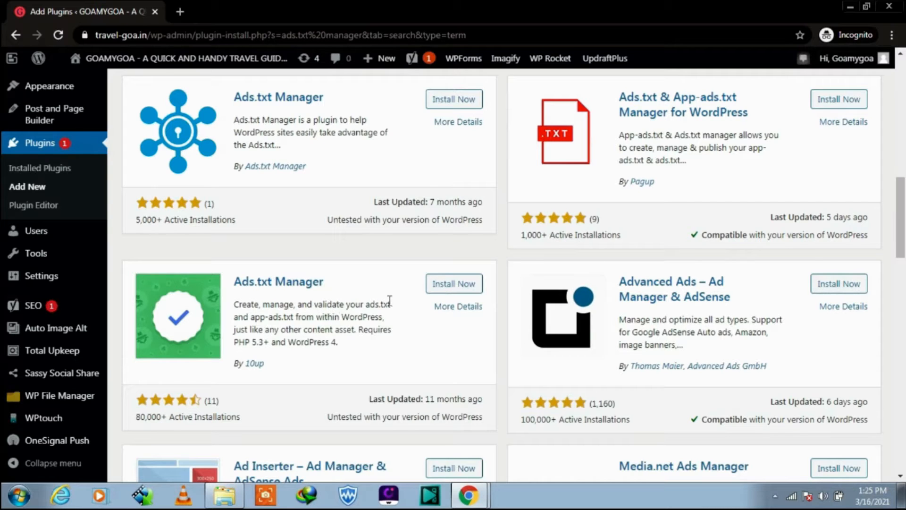
{"action": "left_click", "coordinate": [453, 285]}
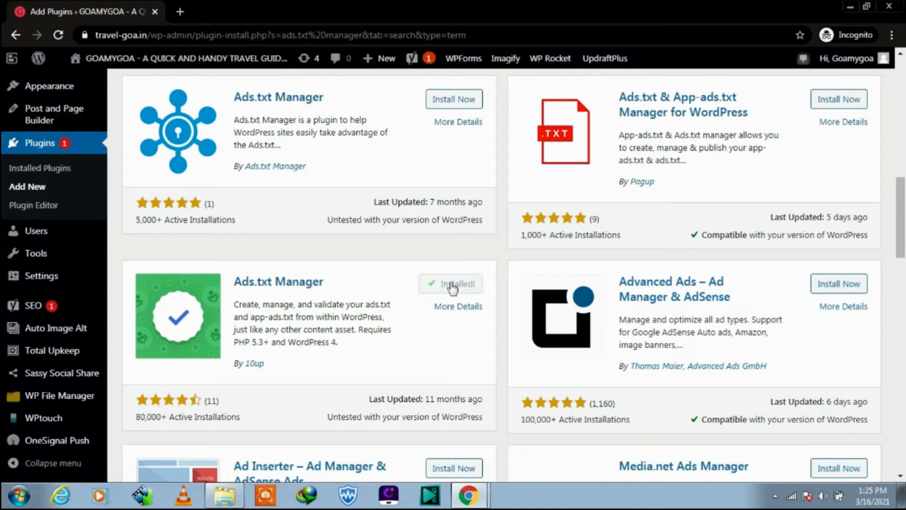
{"action": "left_click", "coordinate": [466, 292]}
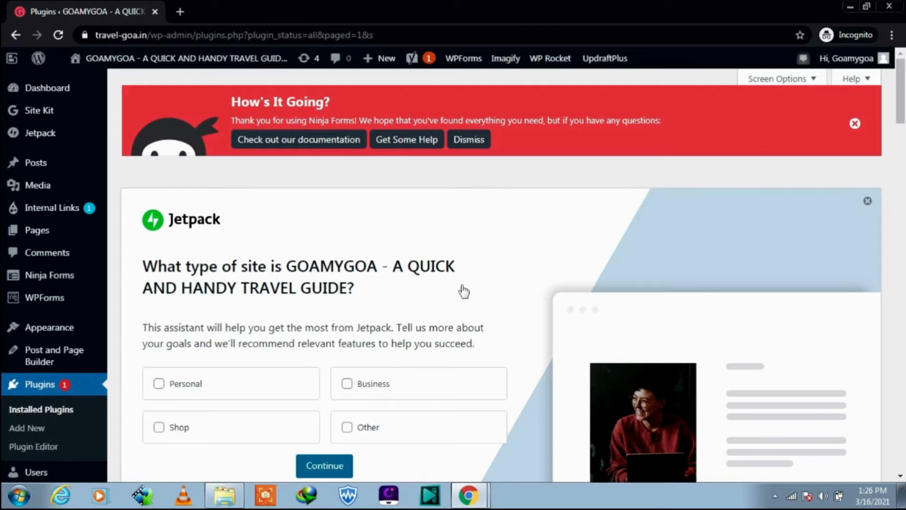
- Show the installed plugins list and check the Ads.txt Manager entry
{"action": "left_click", "coordinate": [59, 415]}
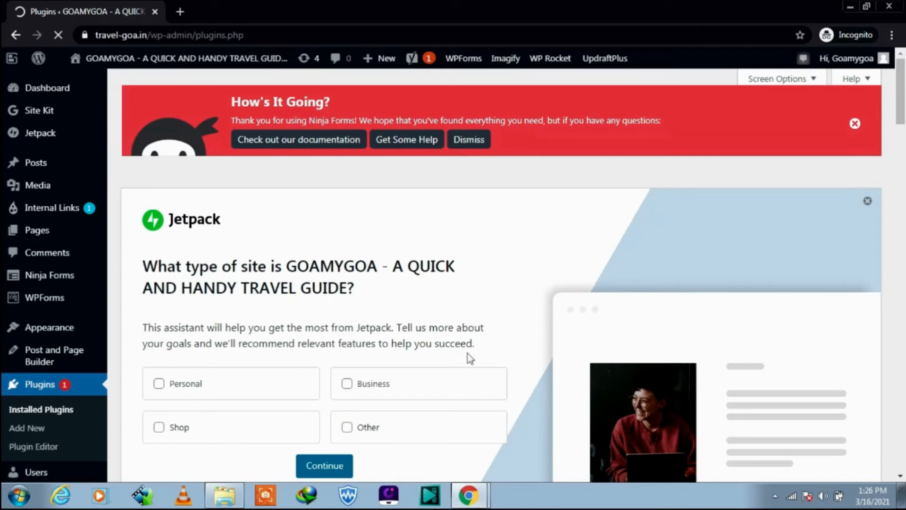
{"action": "left_click_drag", "start_coordinate": [898, 117], "coordinate": [877, 230]}
{"action": "scroll", "coordinate": [877, 230], "scroll_direction": "down", "scroll_amount": 1}
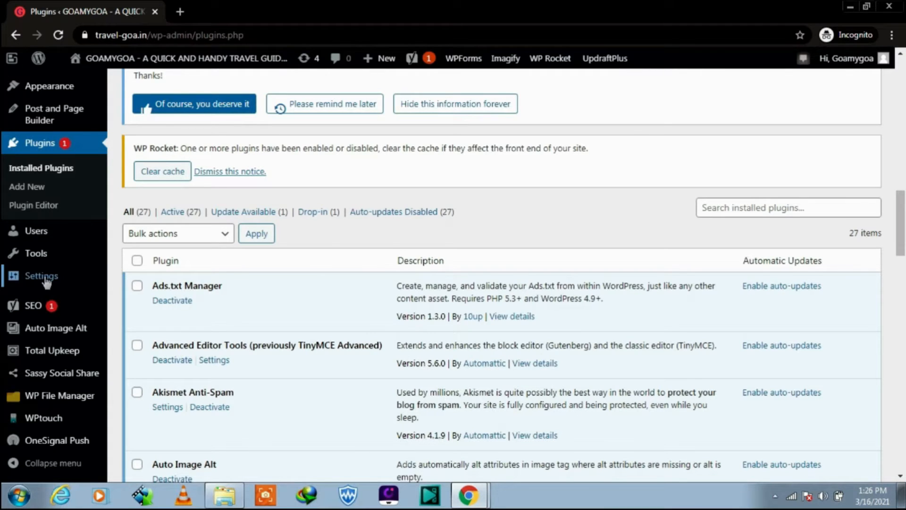
- Open the Ads.txt settings page and place the cursor at the end of the code line in its editor
{"action": "mouse_move", "coordinate": [47, 281]}
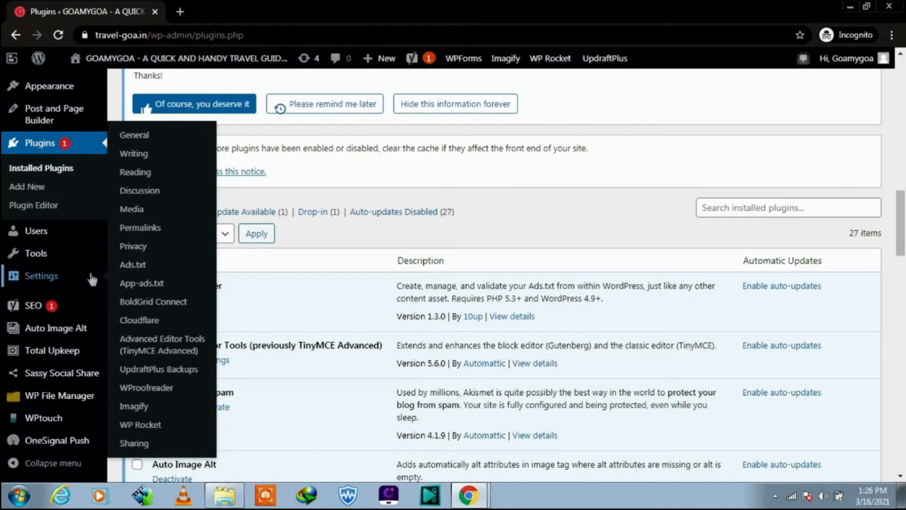
{"action": "left_click", "coordinate": [134, 265]}
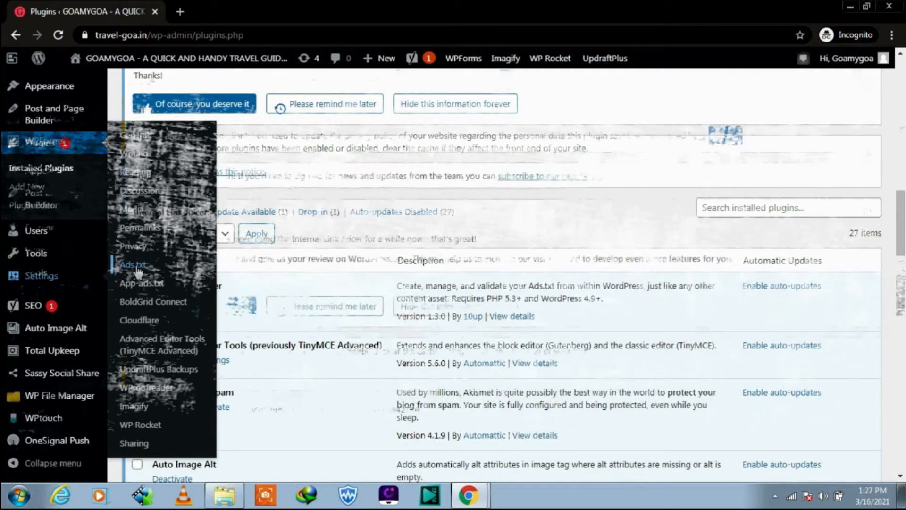
{"action": "scroll", "coordinate": [902, 309], "scroll_direction": "down", "scroll_amount": 2}
{"action": "scroll", "coordinate": [903, 310], "scroll_direction": "down", "scroll_amount": 1}
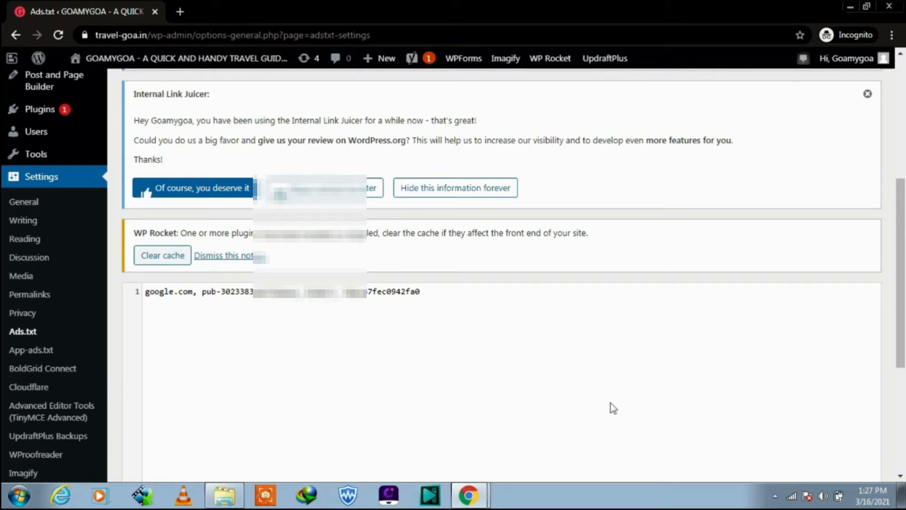
{"action": "left_click", "coordinate": [427, 289]}
- Switch to Google AdSense, follow the ads.txt earnings-at-risk fix and start downloading the ads.txt file for travel-goa.in
{"action": "left_click", "coordinate": [438, 446]}
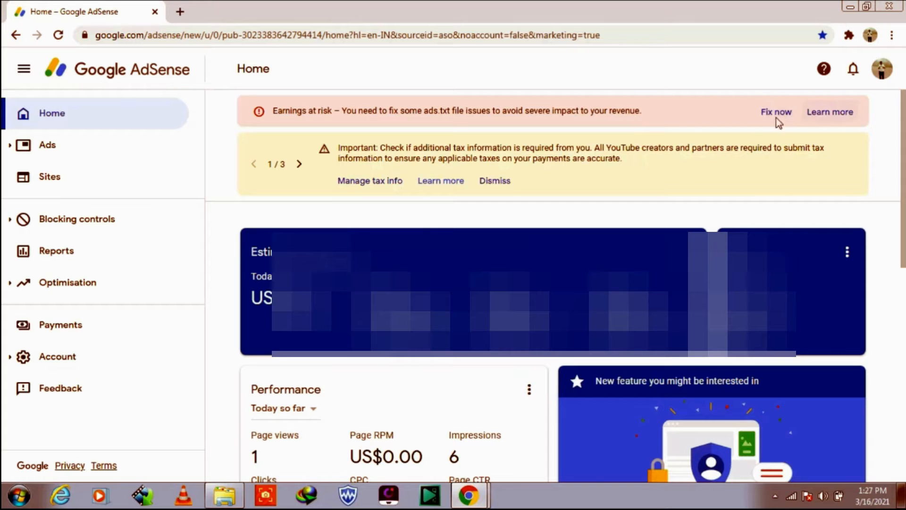
{"action": "left_click", "coordinate": [776, 117]}
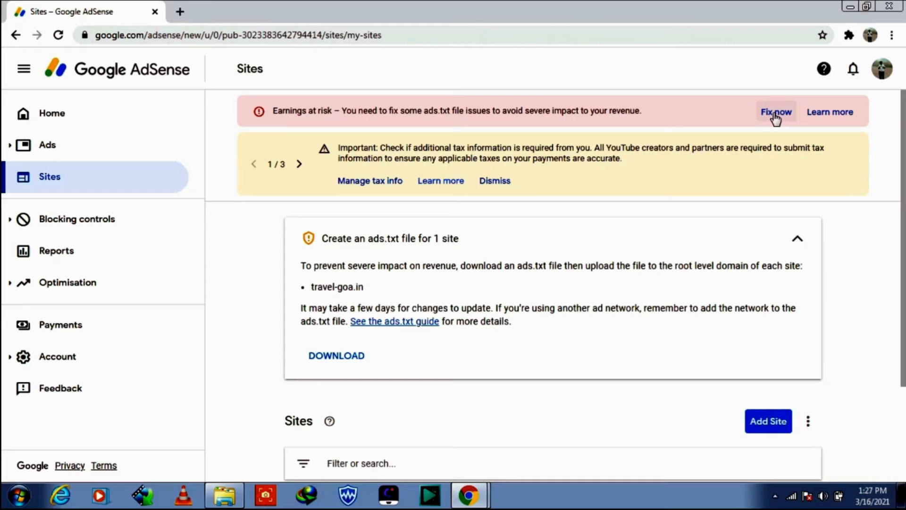
{"action": "left_click", "coordinate": [342, 361]}
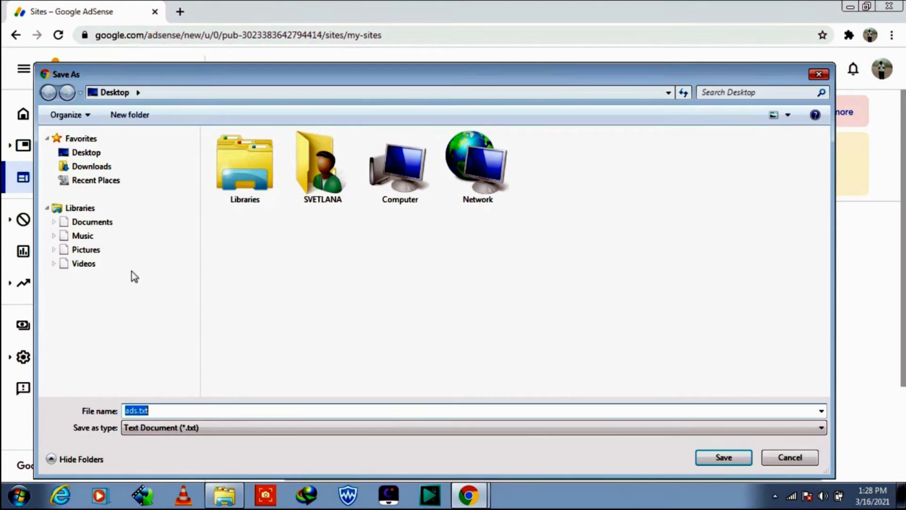
- Save the downloaded file to the Desktop under the name "google txt code"
{"action": "left_click", "coordinate": [86, 152]}
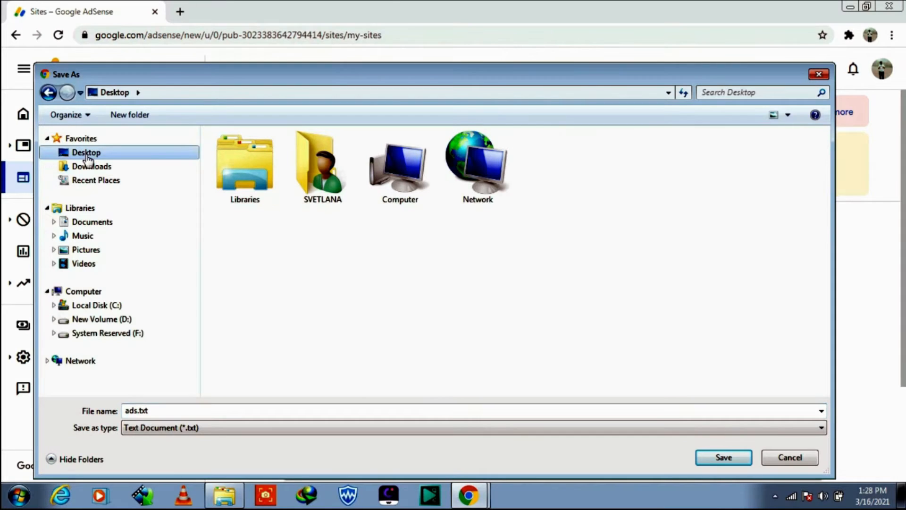
{"action": "left_click", "coordinate": [185, 409]}
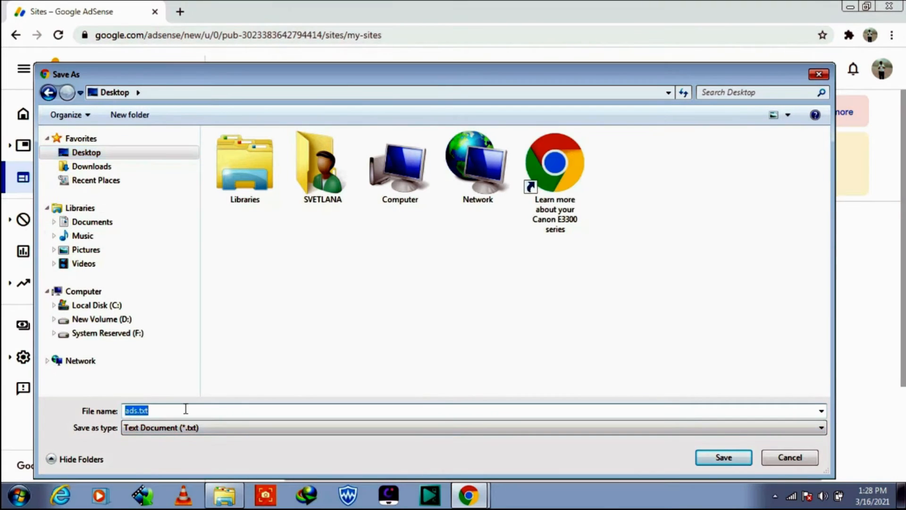
{"action": "type", "text": "g"}
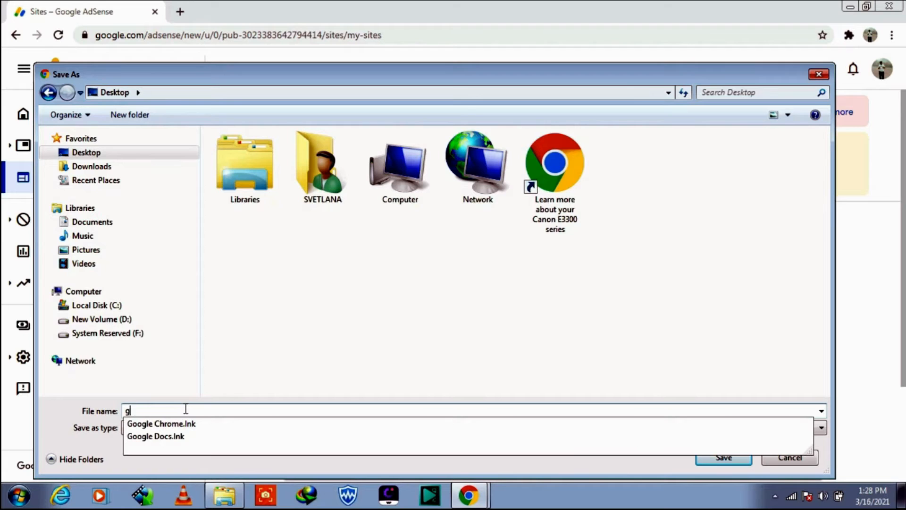
{"action": "type", "text": "oogle t"}
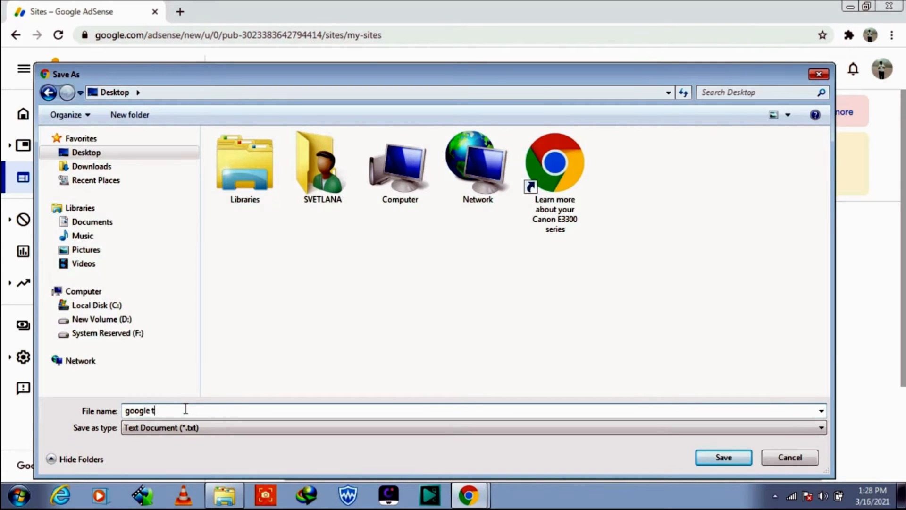
{"action": "type", "text": "xt code"}
{"action": "left_click", "coordinate": [729, 459]}
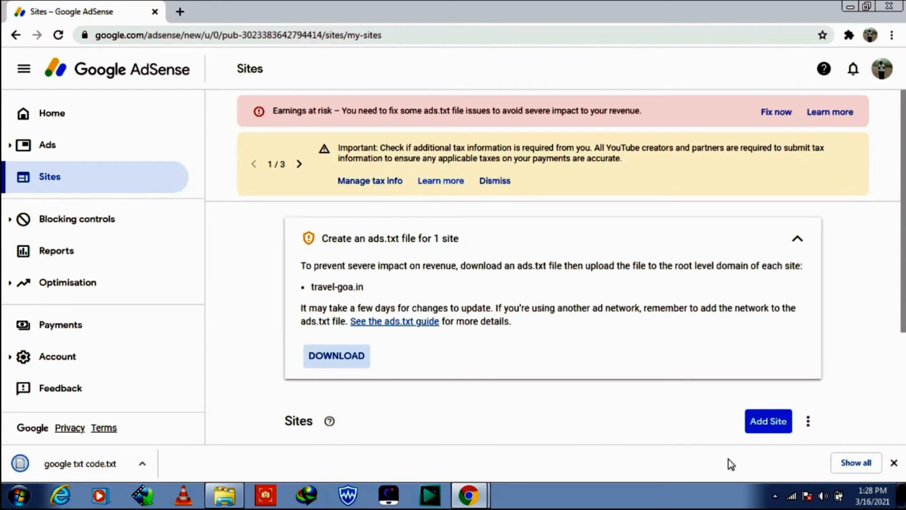
- Show the downloaded google txt code.txt in its folder, open it and select its entire code line
{"action": "left_click", "coordinate": [142, 463]}
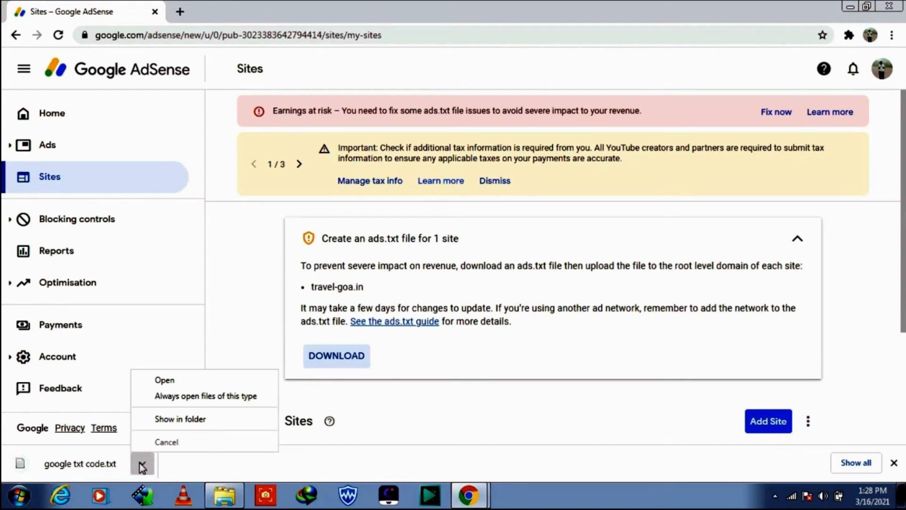
{"action": "left_click", "coordinate": [191, 419]}
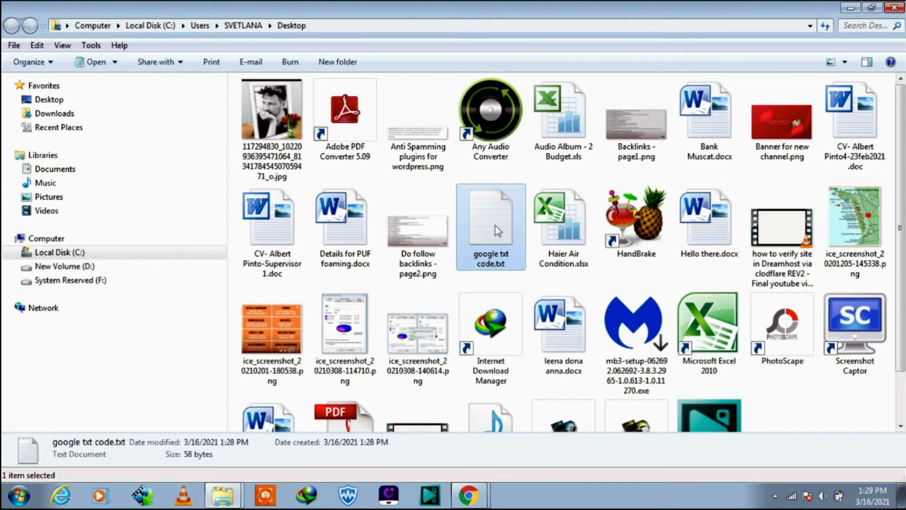
{"action": "double_click", "coordinate": [495, 225]}
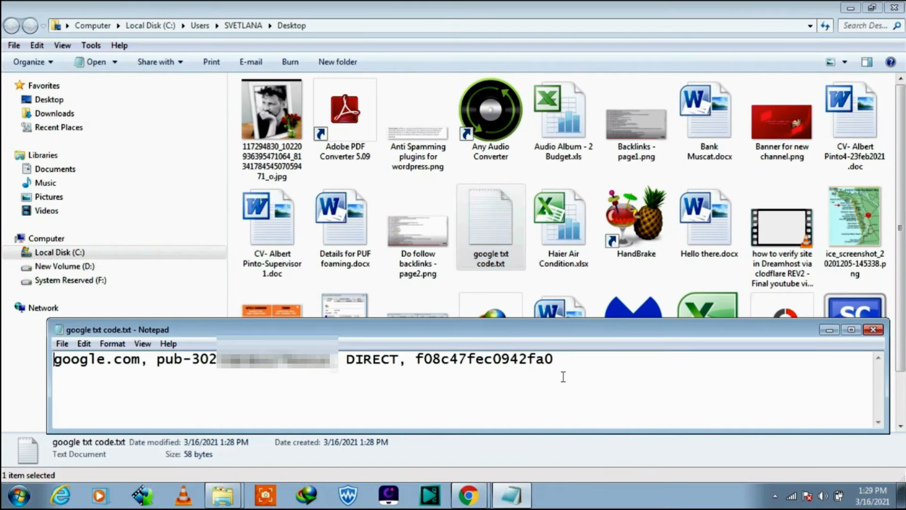
{"action": "left_click", "coordinate": [569, 359]}
{"action": "left_click_drag", "start_coordinate": [570, 359], "coordinate": [57, 383]}
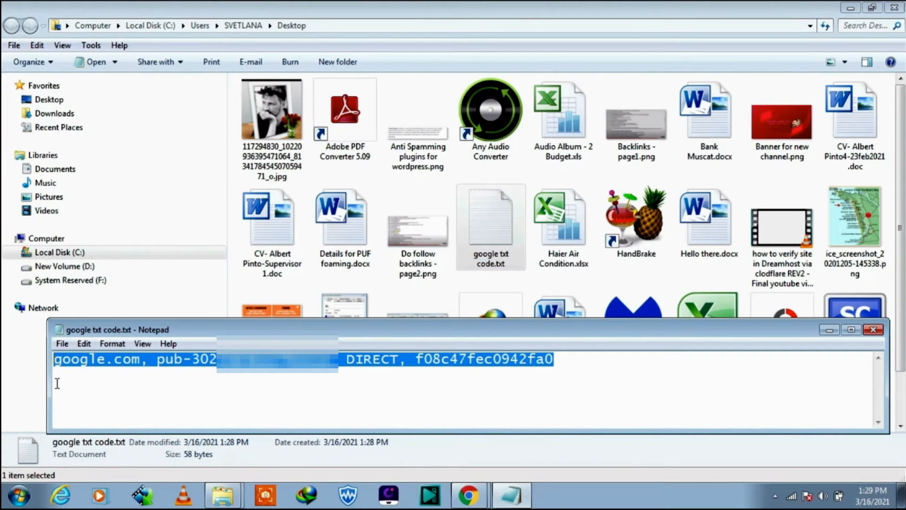
- Switch back to the WordPress Ads.txt settings, select the Google code line in the editor and save the changes
{"action": "left_click", "coordinate": [474, 496]}
{"action": "left_click", "coordinate": [449, 312]}
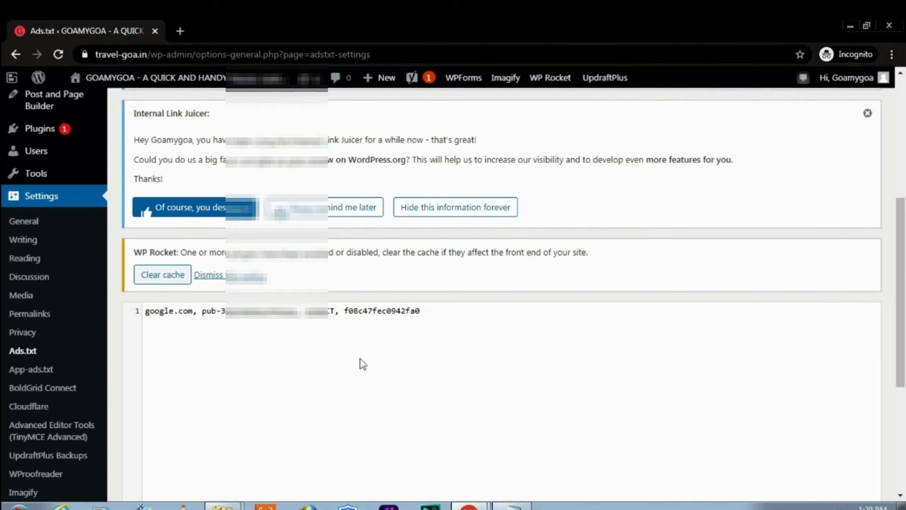
{"action": "left_click_drag", "start_coordinate": [439, 311], "coordinate": [145, 312]}
{"action": "left_click", "coordinate": [145, 312]}
{"action": "left_click_drag", "start_coordinate": [900, 273], "coordinate": [901, 355]}
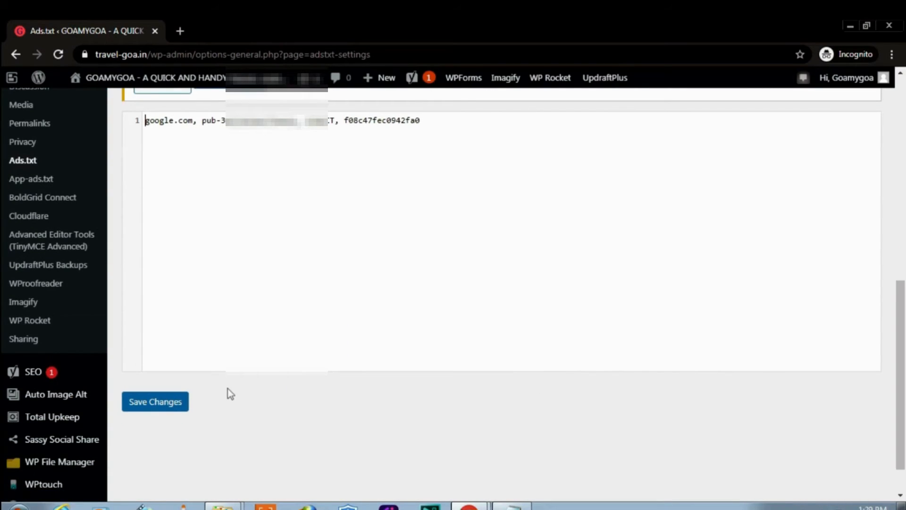
{"action": "left_click", "coordinate": [166, 407]}
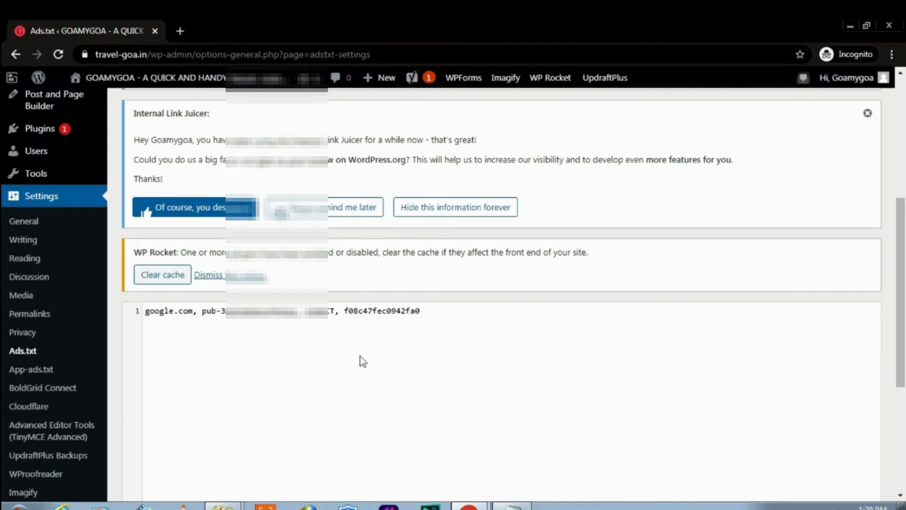
{"action": "left_click_drag", "start_coordinate": [439, 311], "coordinate": [145, 310]}
{"action": "left_click", "coordinate": [145, 311]}
{"action": "left_click_drag", "start_coordinate": [901, 255], "coordinate": [902, 339]}
{"action": "left_click_drag", "start_coordinate": [433, 312], "coordinate": [145, 310]}
{"action": "left_click", "coordinate": [146, 310]}
{"action": "left_click_drag", "start_coordinate": [899, 264], "coordinate": [902, 333]}
{"action": "left_click_drag", "start_coordinate": [438, 312], "coordinate": [282, 312]}
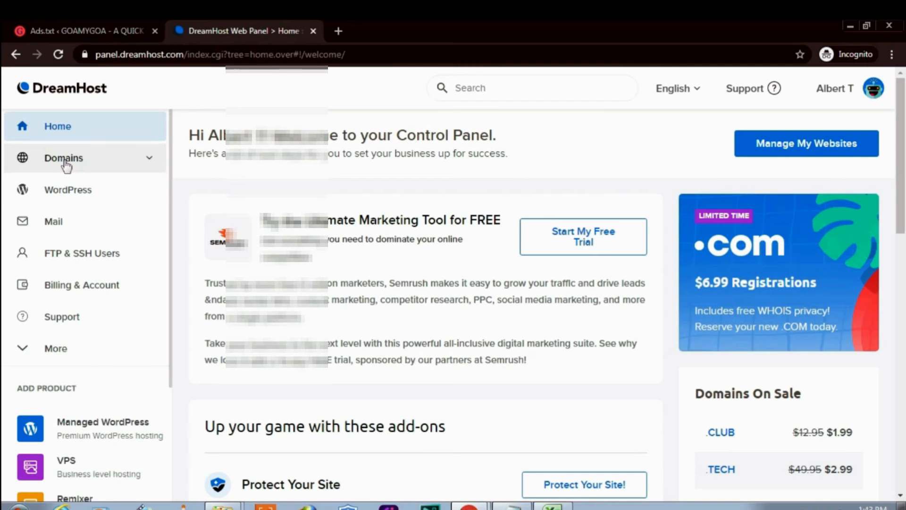
- Open the travel-goa.in website's management page in DreamHost, dismiss the DNS notice and open its FTP file manager
{"action": "left_click", "coordinate": [65, 160]}
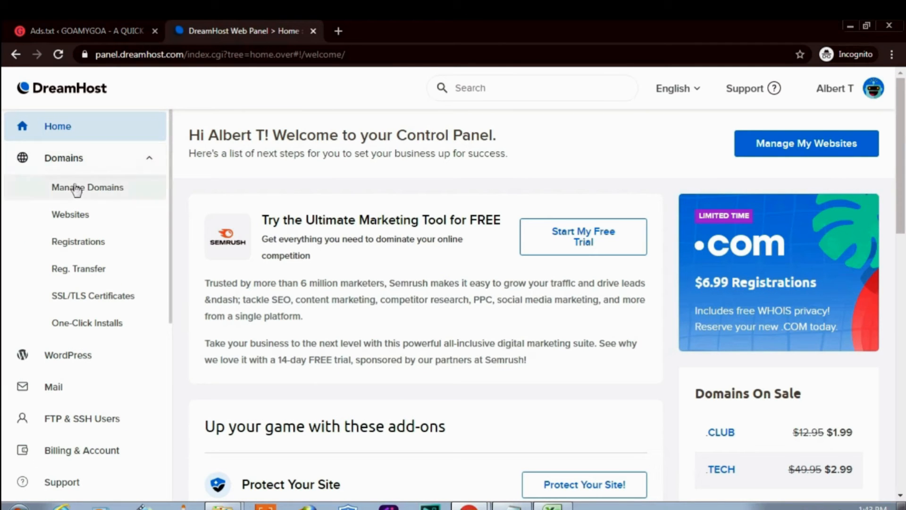
{"action": "left_click", "coordinate": [71, 215]}
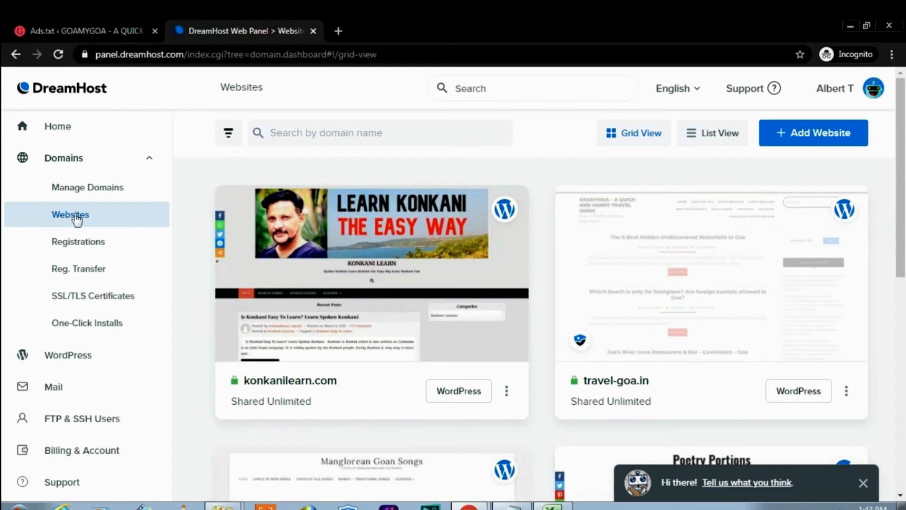
{"action": "mouse_move", "coordinate": [701, 277]}
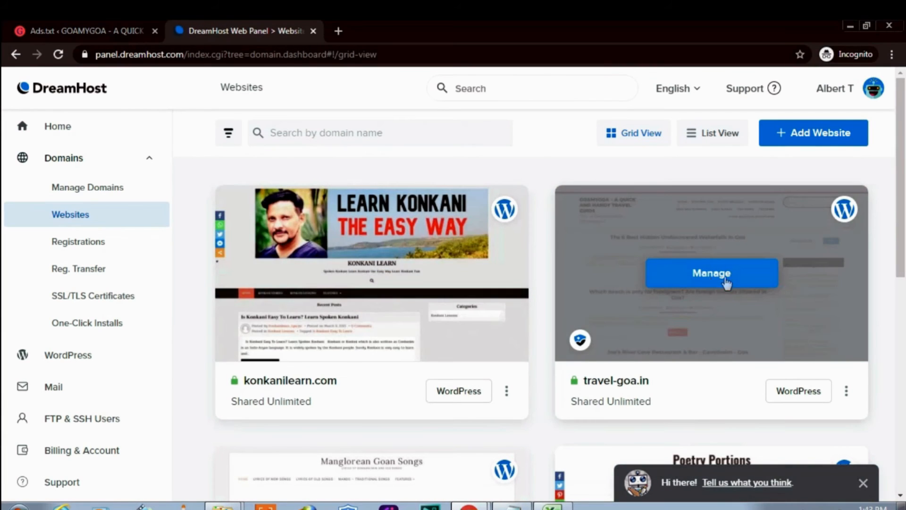
{"action": "left_click", "coordinate": [718, 278]}
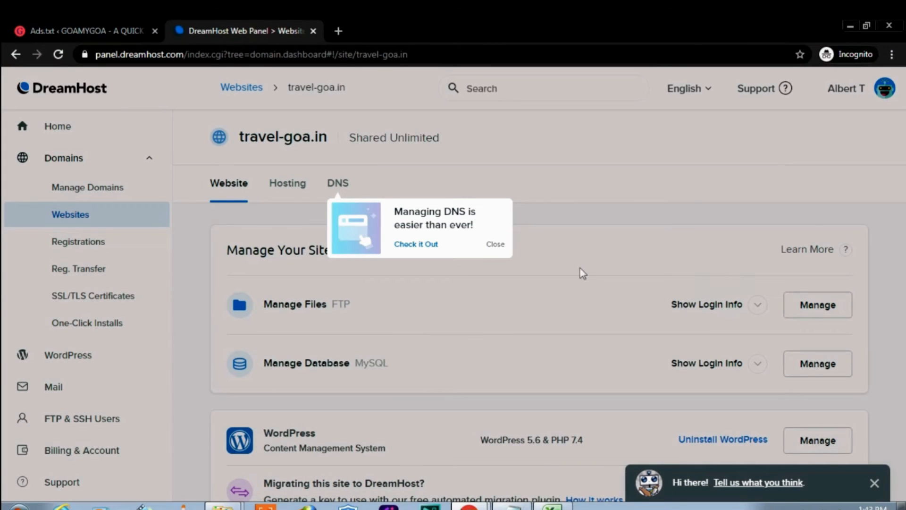
{"action": "left_click", "coordinate": [495, 245]}
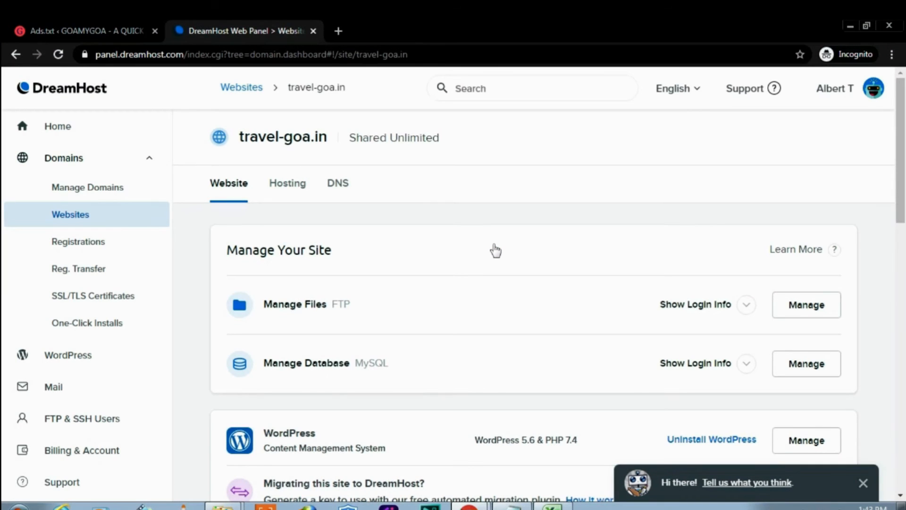
{"action": "left_click", "coordinate": [807, 305]}
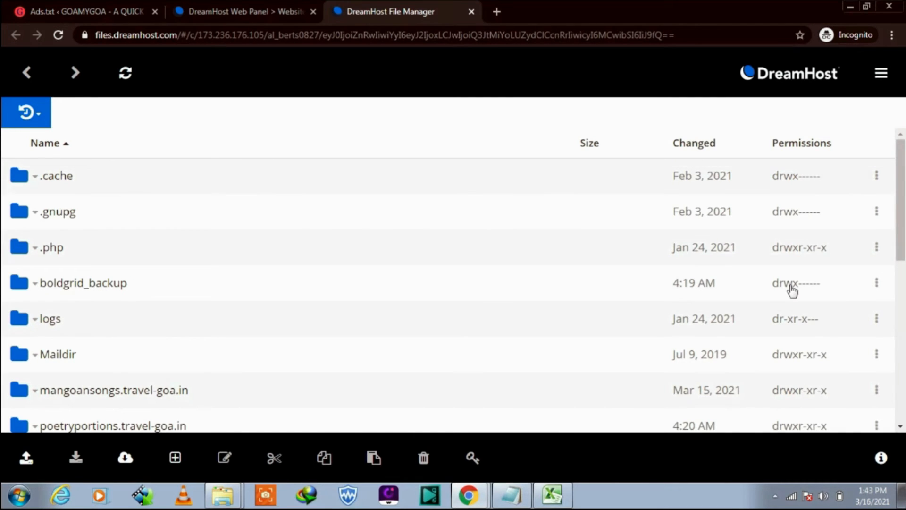
- Upload google txt code.txt from the Desktop into the travel-goa.in folder
{"action": "left_click_drag", "start_coordinate": [903, 225], "coordinate": [903, 285]}
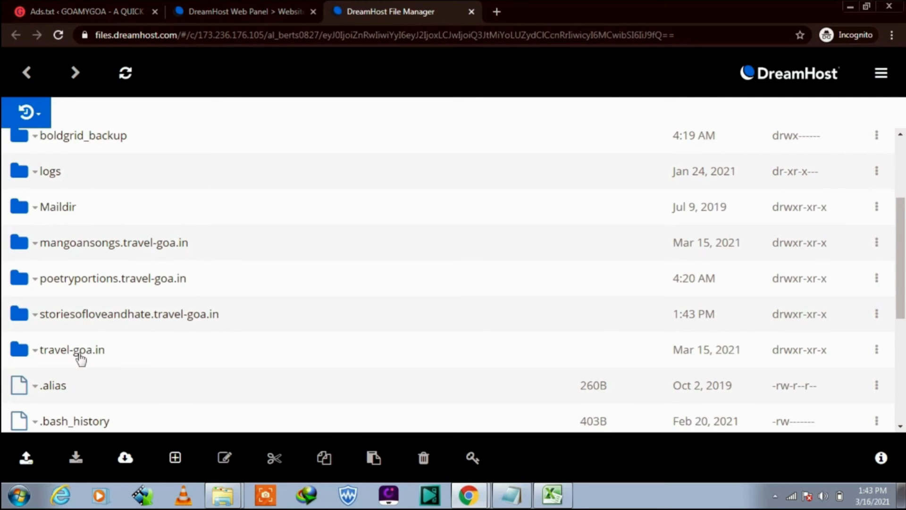
{"action": "left_click", "coordinate": [78, 355]}
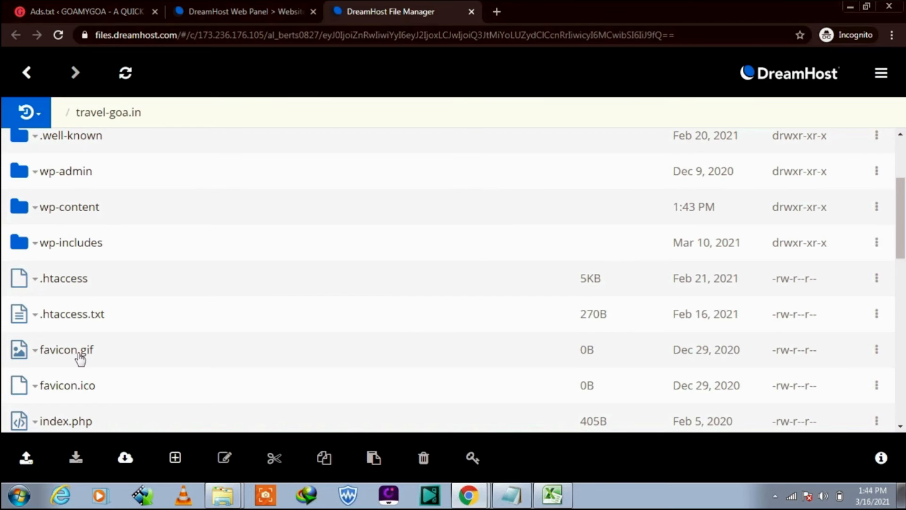
{"action": "left_click", "coordinate": [28, 464]}
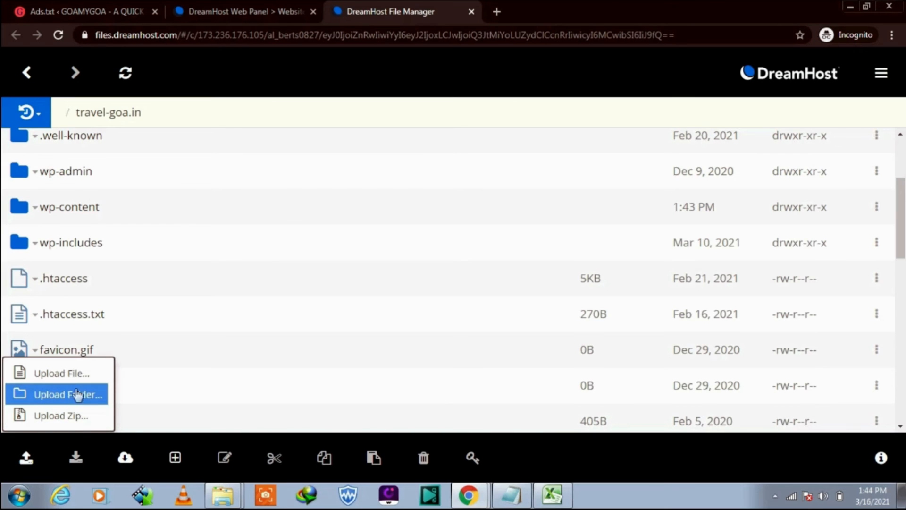
{"action": "left_click", "coordinate": [74, 375]}
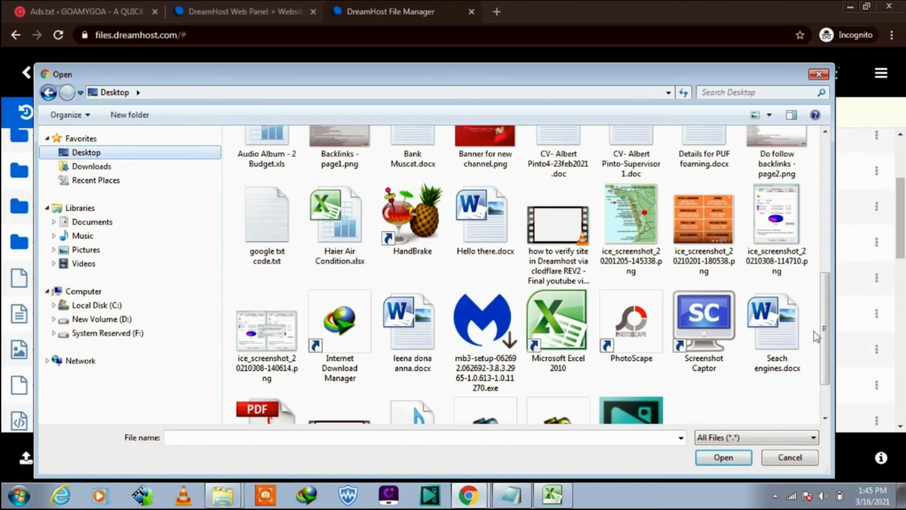
{"action": "left_click", "coordinate": [265, 229]}
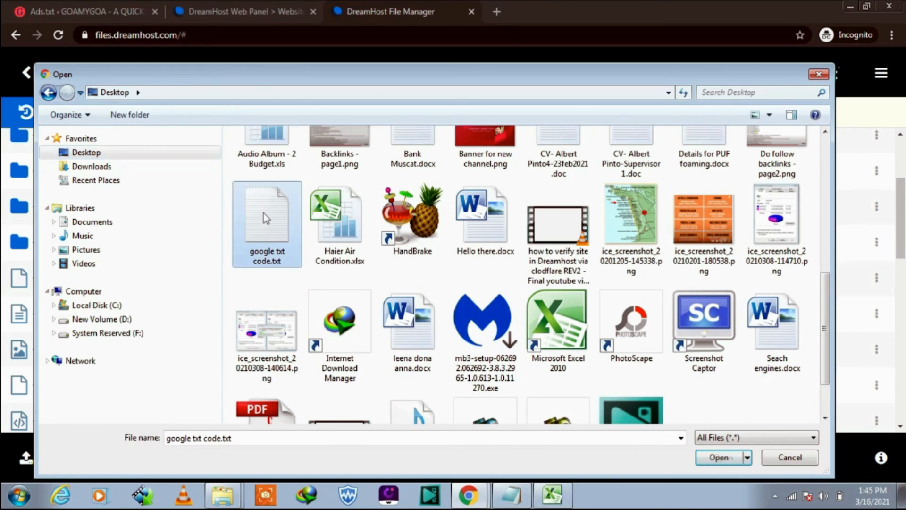
{"action": "left_click", "coordinate": [721, 462]}
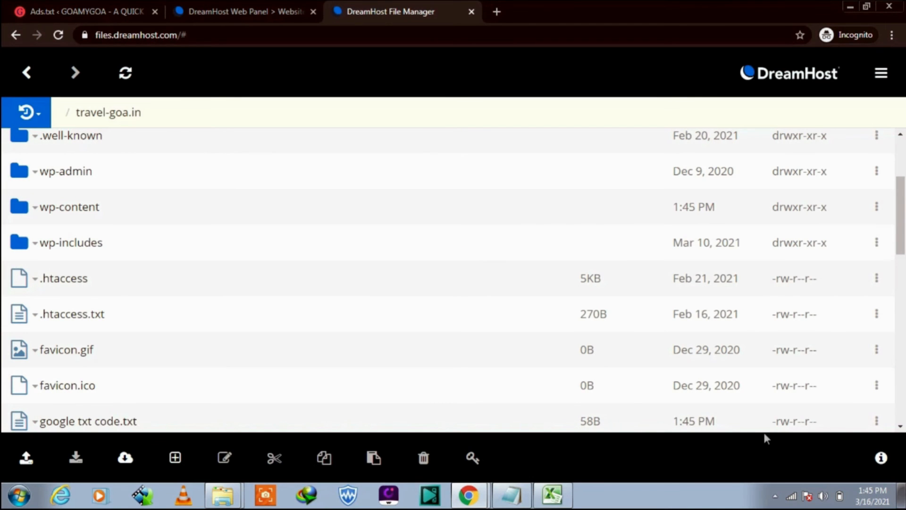
{"action": "scroll", "coordinate": [373, 329], "scroll_direction": "down", "scroll_amount": 3}
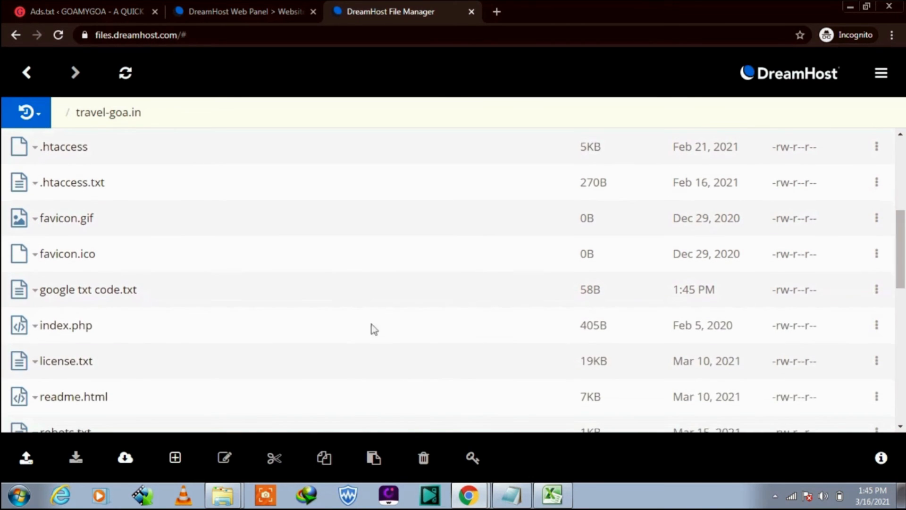